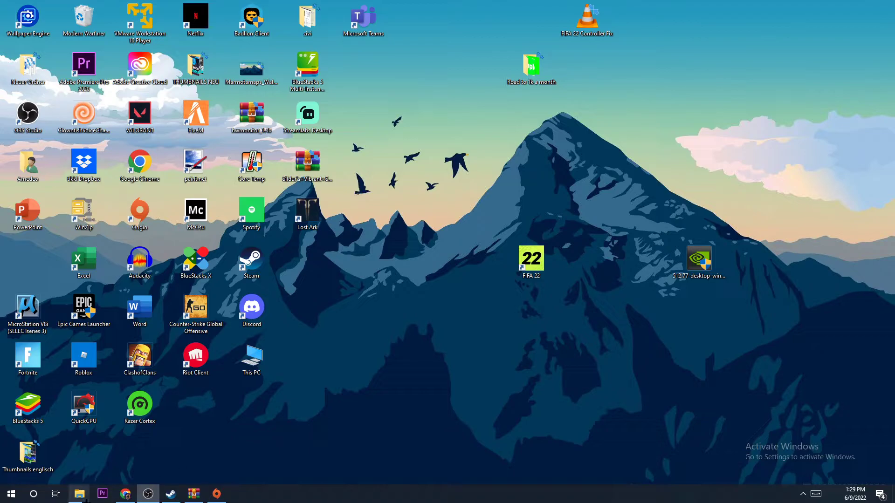
Open This PC's Properties from File Explorer to view the System page (Windows 10 Home, 16 GB RAM).
click(79, 494)
click(68, 460)
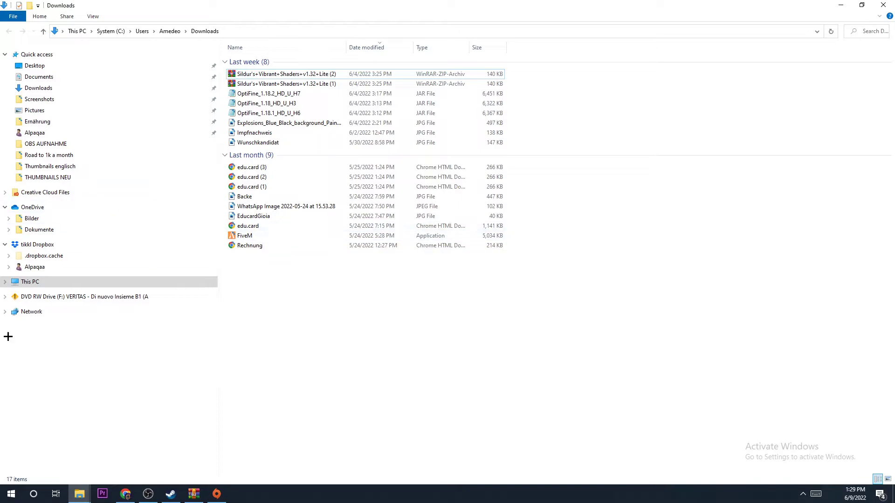
click(44, 281)
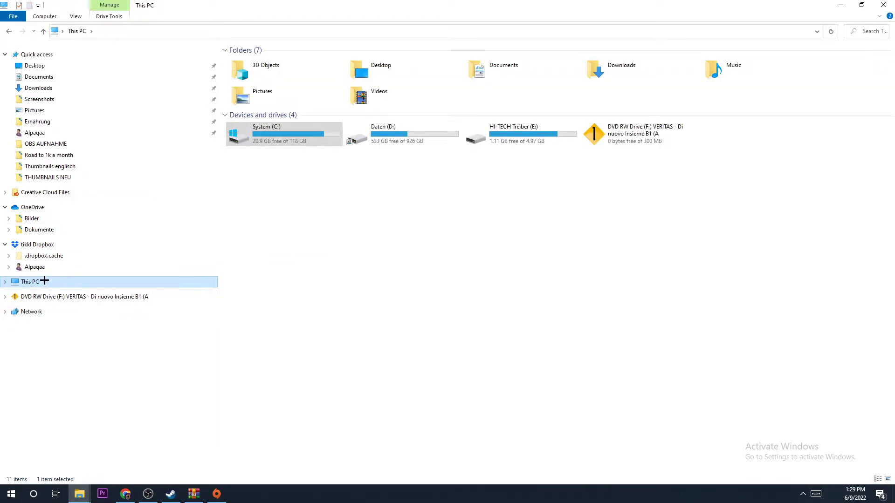
right_click(44, 281)
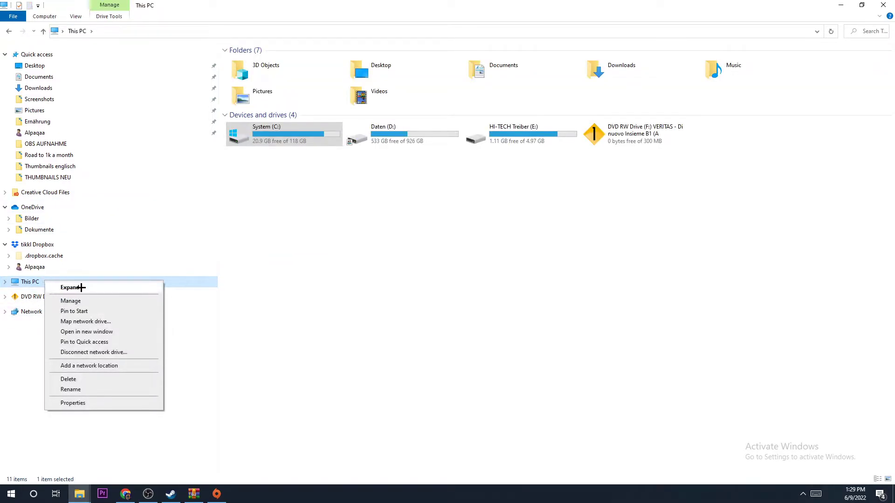
click(73, 403)
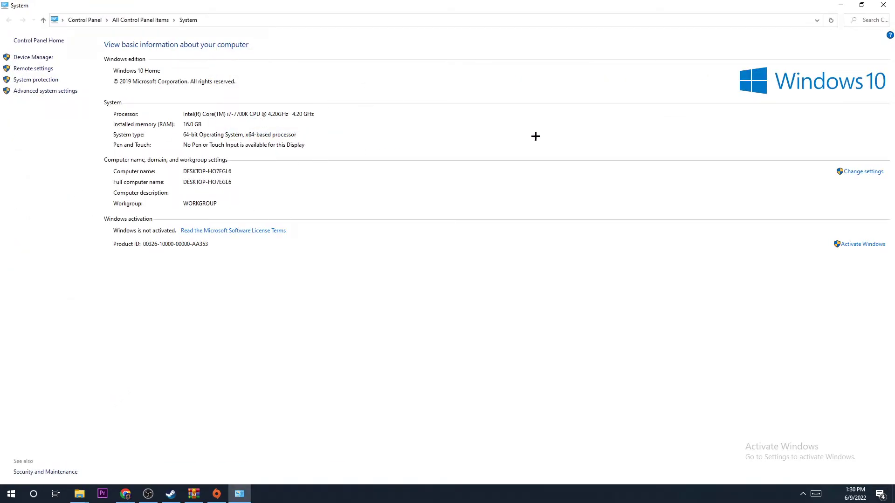
Review the visual effects Performance Options on the System Properties Advanced tab, then return to the System window.
click(873, 174)
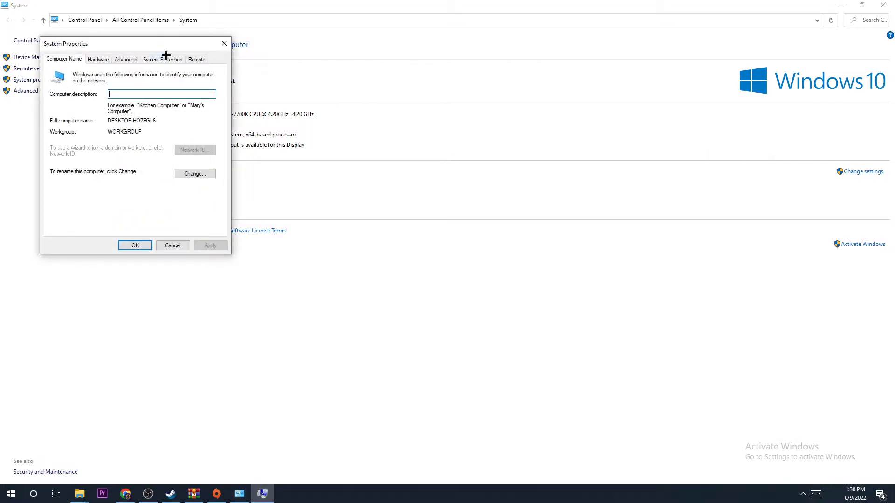
drag(153, 44, 361, 47)
click(338, 61)
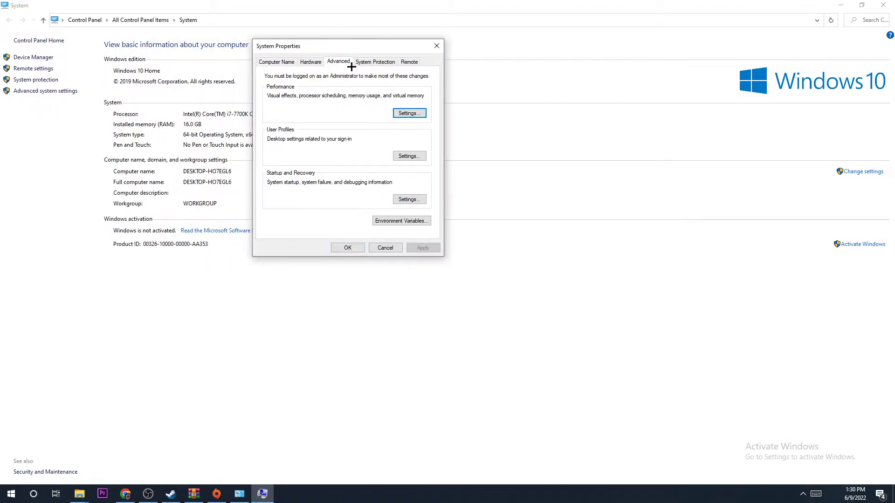
click(409, 112)
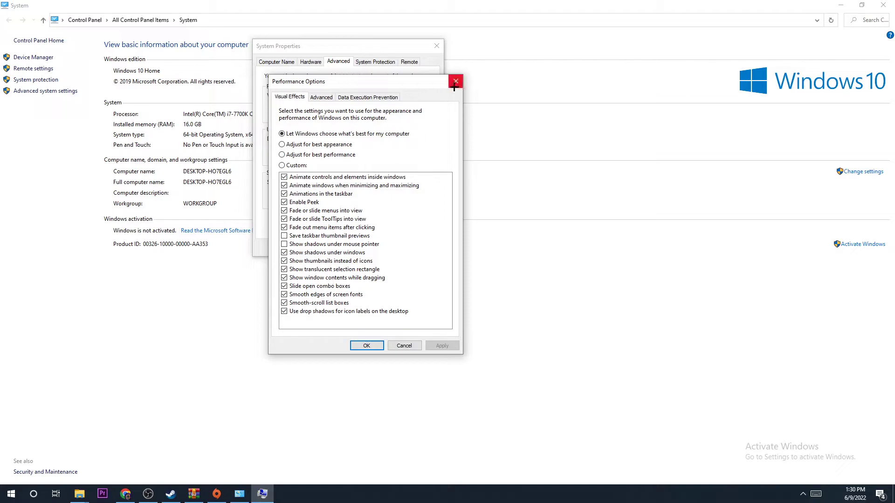
click(430, 34)
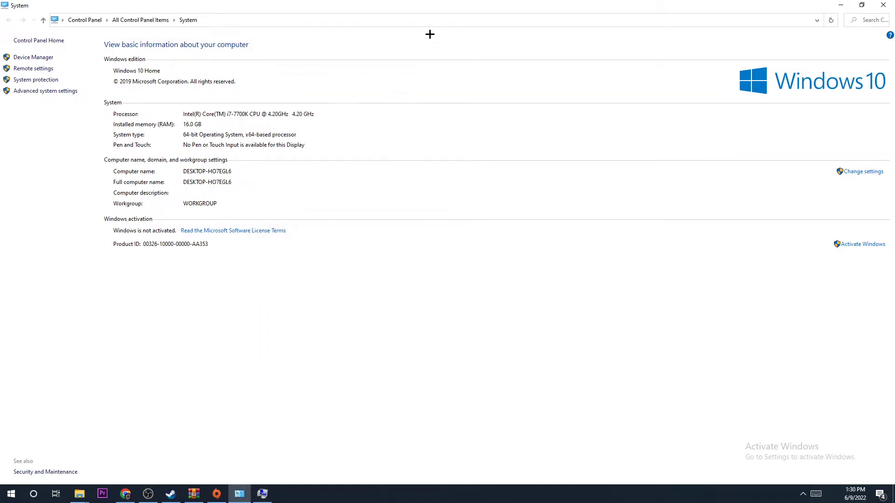
Close the System window, the System Properties dialog and the This PC window.
click(883, 4)
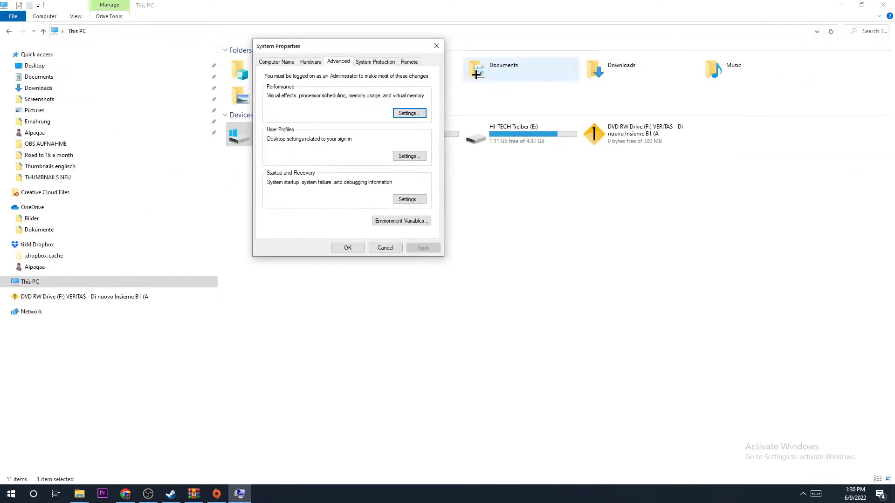
click(437, 46)
click(861, 5)
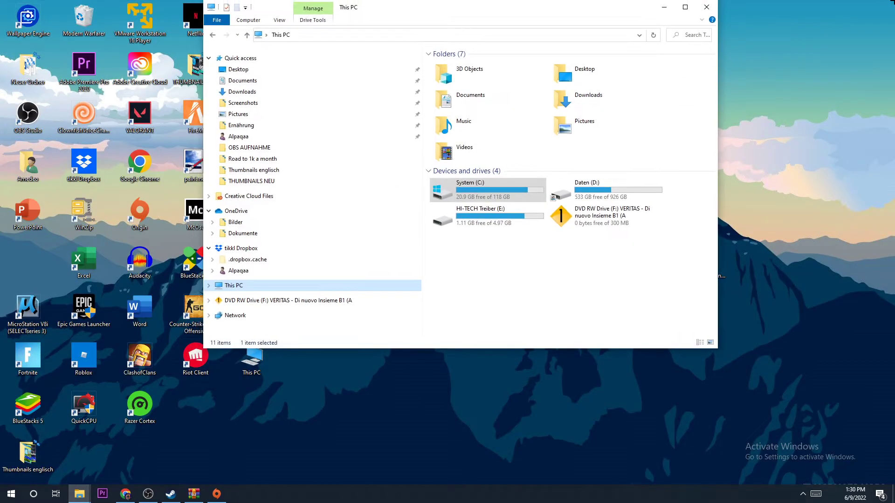
click(705, 7)
Open Settings on System › Display, showing 100% scale and 1920 × 1080 resolution.
click(11, 494)
click(16, 453)
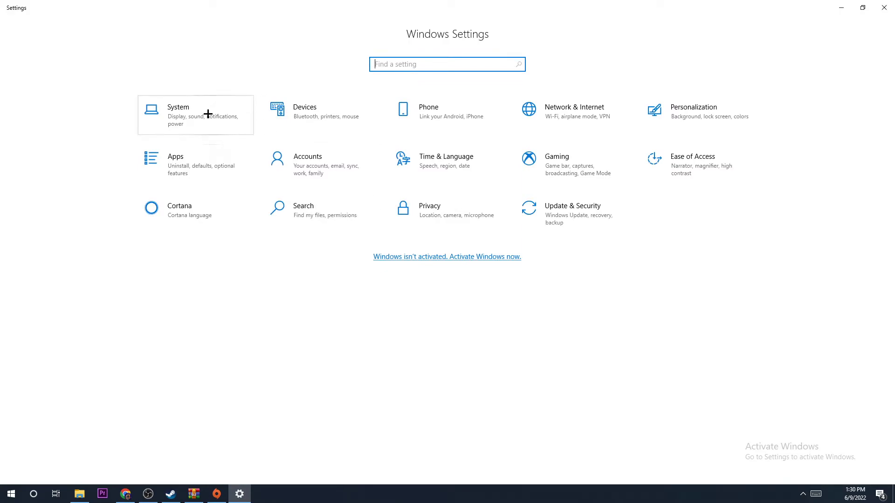
click(207, 114)
scroll(321, 244, down, 1)
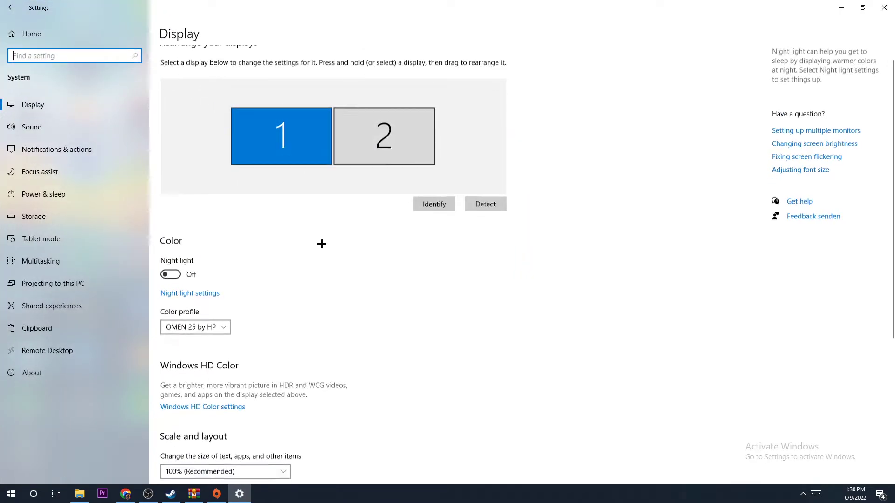
scroll(321, 244, down, 5)
scroll(275, 205, up, 4)
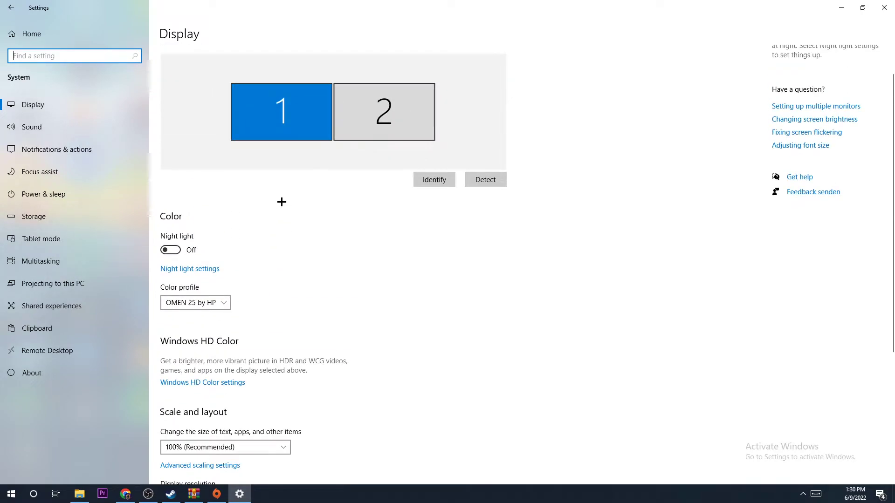
scroll(226, 212, down, 5)
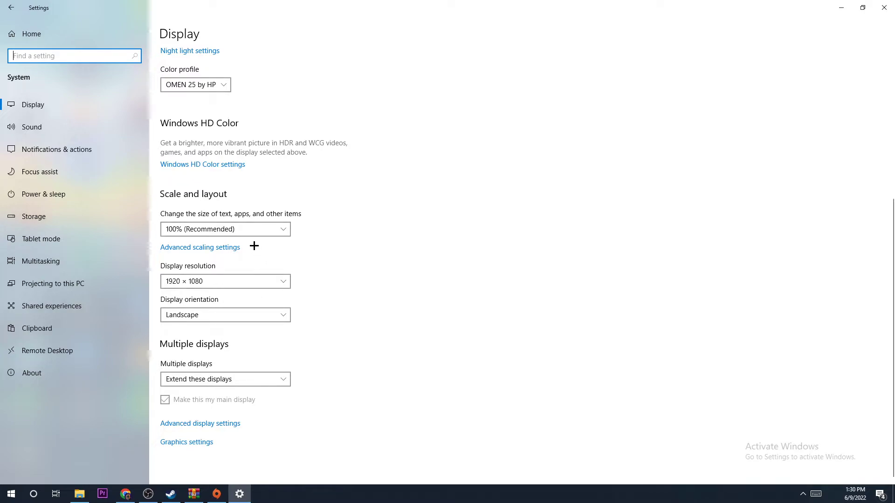
Turn off notifications from apps and other senders, then go to the Power & sleep page.
click(103, 149)
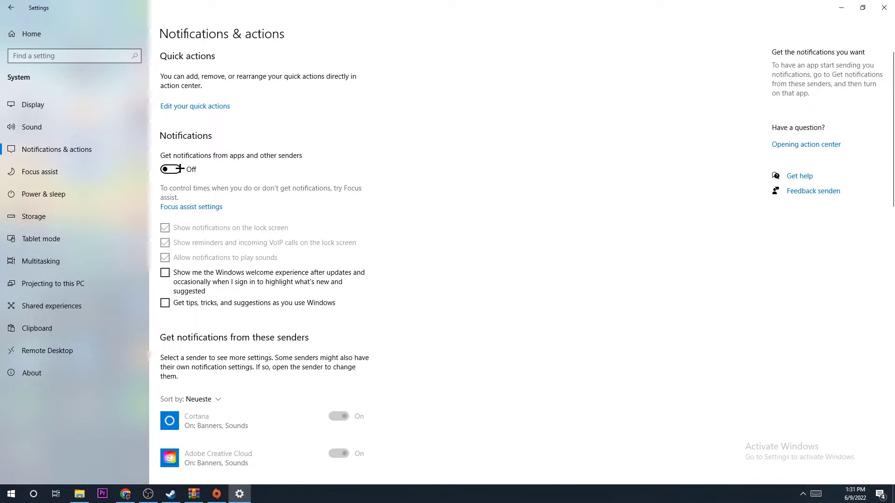
click(99, 187)
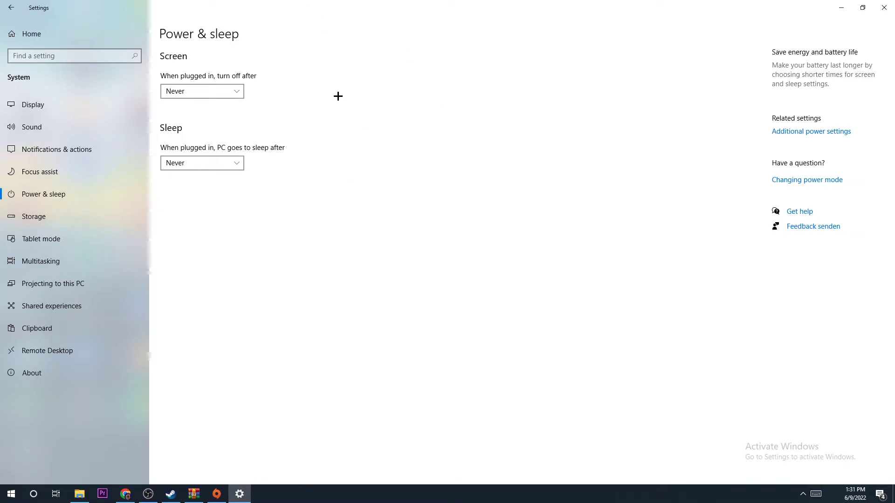
Review the power plans, with Razer Cortex Power Plan active, then close Power Options.
click(804, 132)
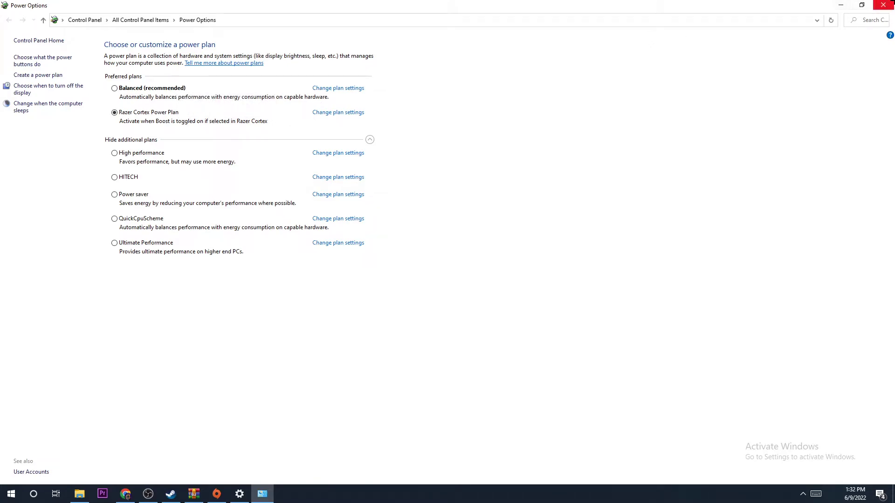
click(883, 5)
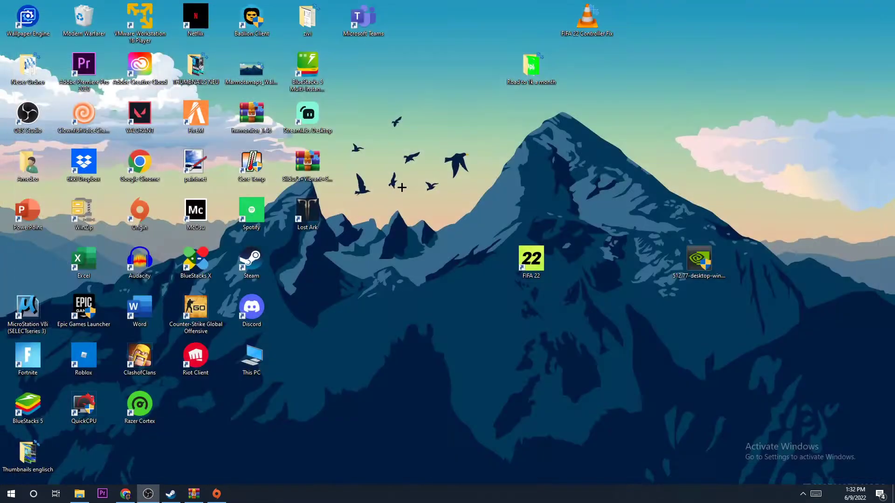
Reopen Settings on System › Storage, showing drive C: with 20.9 GB free and Storage Sense on.
click(11, 493)
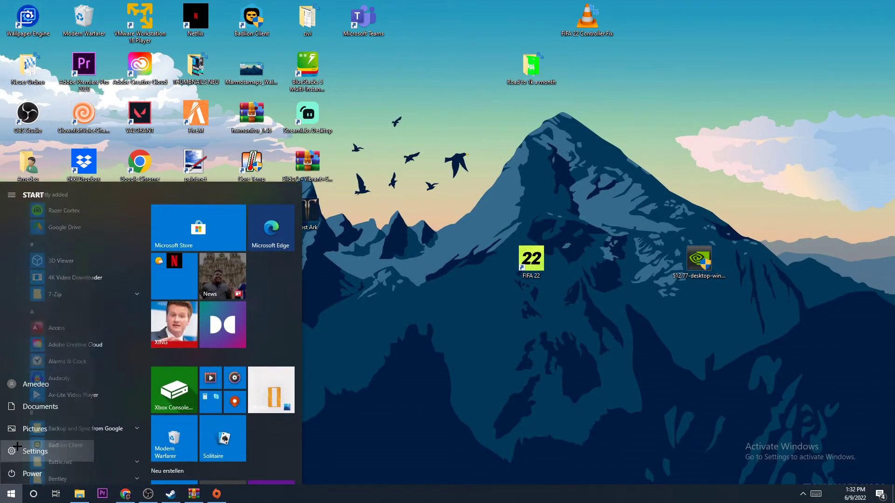
click(11, 451)
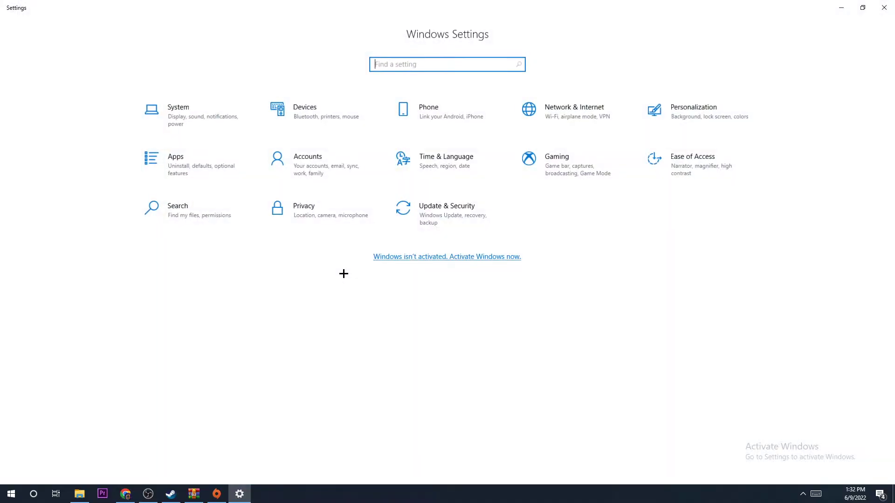
click(198, 117)
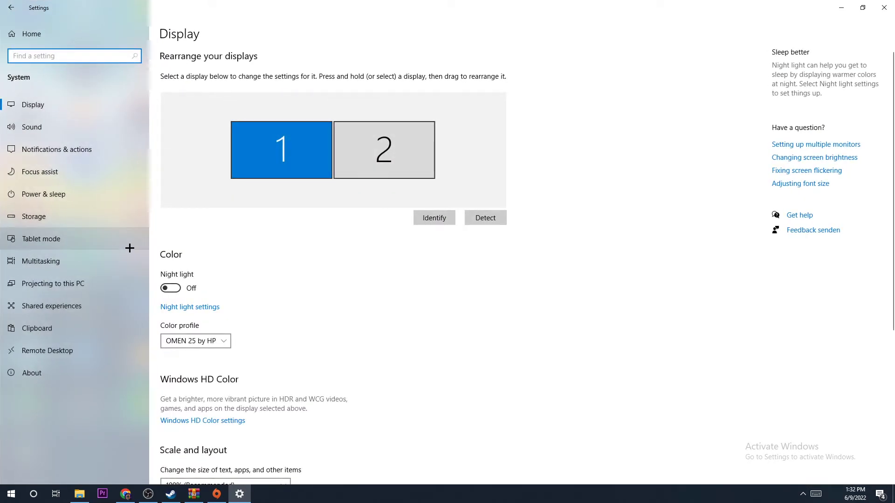
click(119, 225)
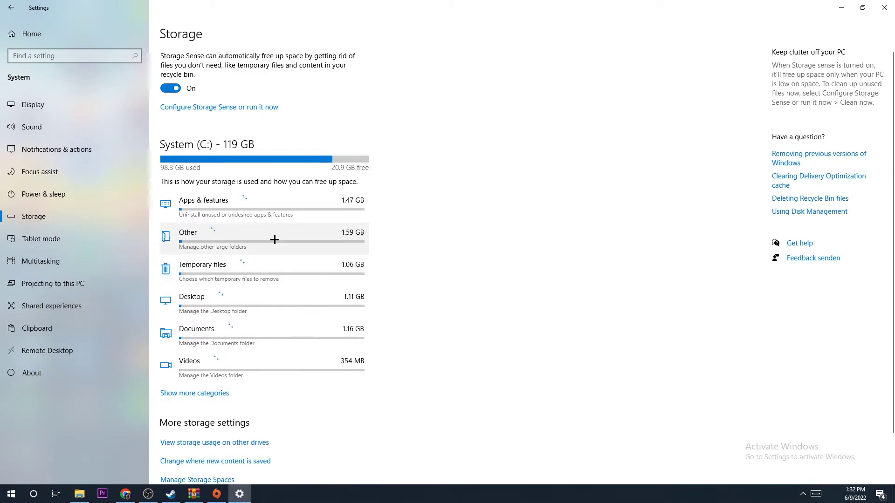
Confirm Storage Sense runs every week, check Tablet mode's taskbar options are off, and return to Settings home.
click(202, 108)
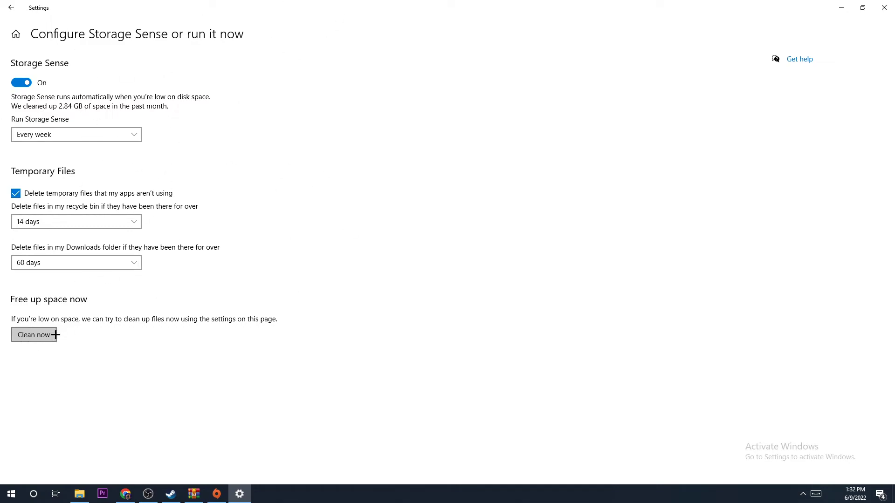
click(11, 8)
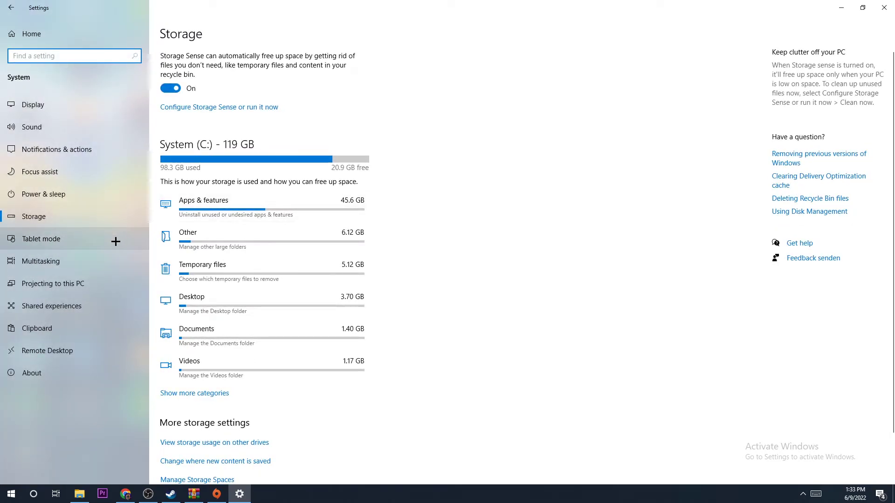
click(89, 231)
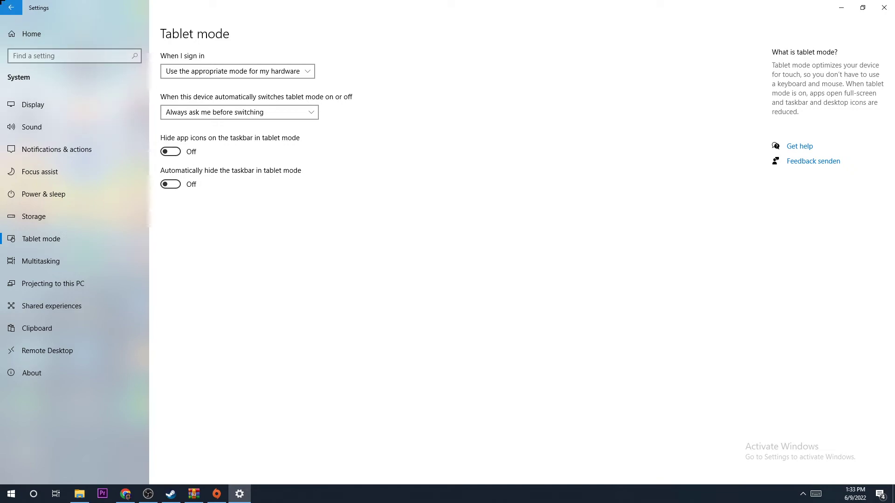
click(11, 7)
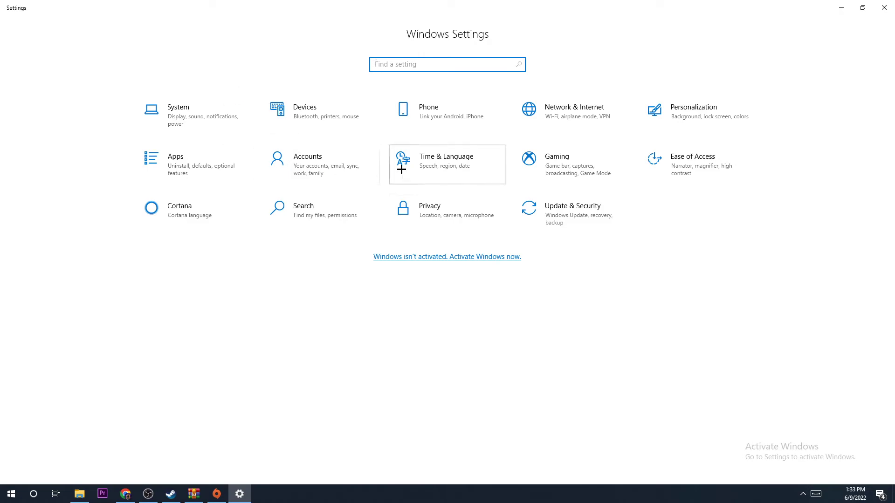
Check that Game bar and background recording are off and Game Mode is on, then return home.
click(538, 173)
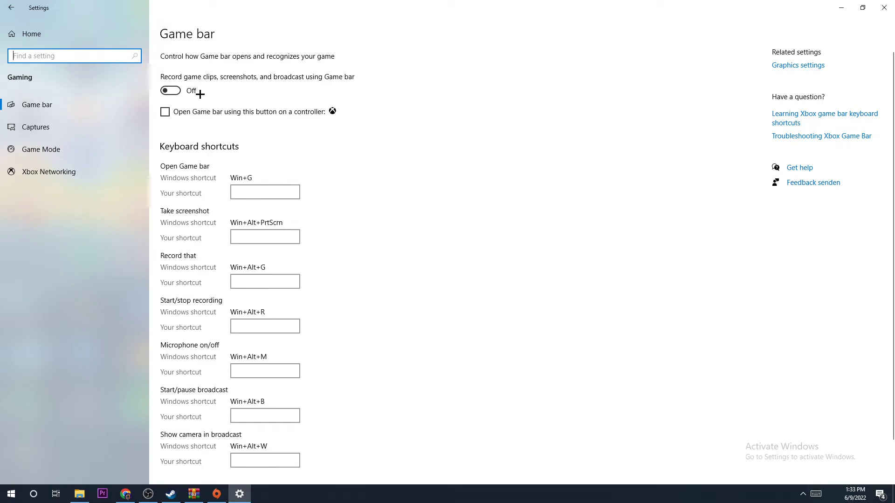
click(97, 129)
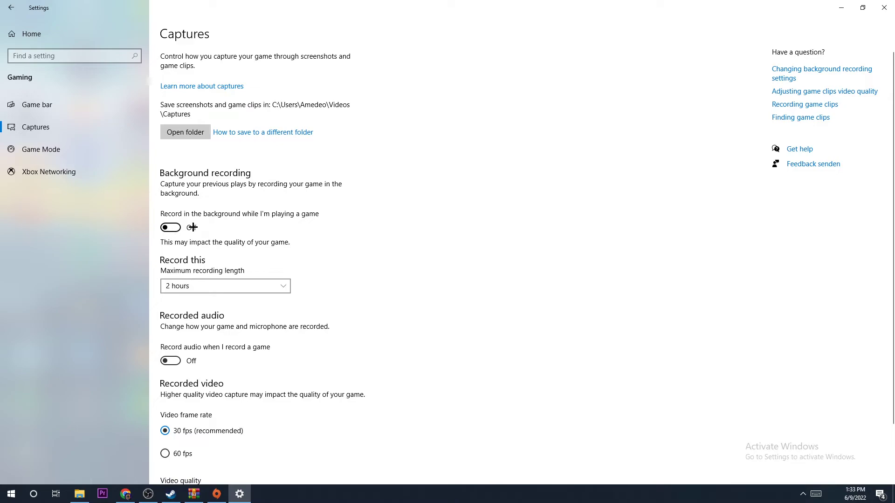
click(80, 148)
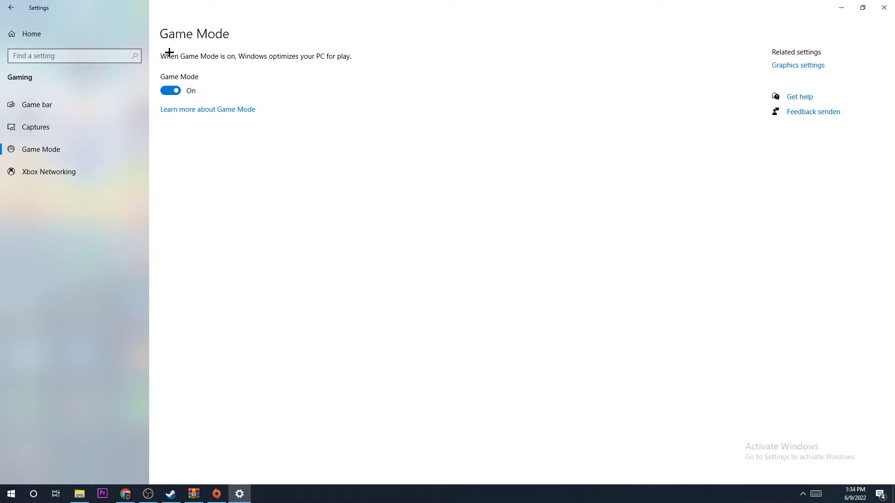
click(11, 7)
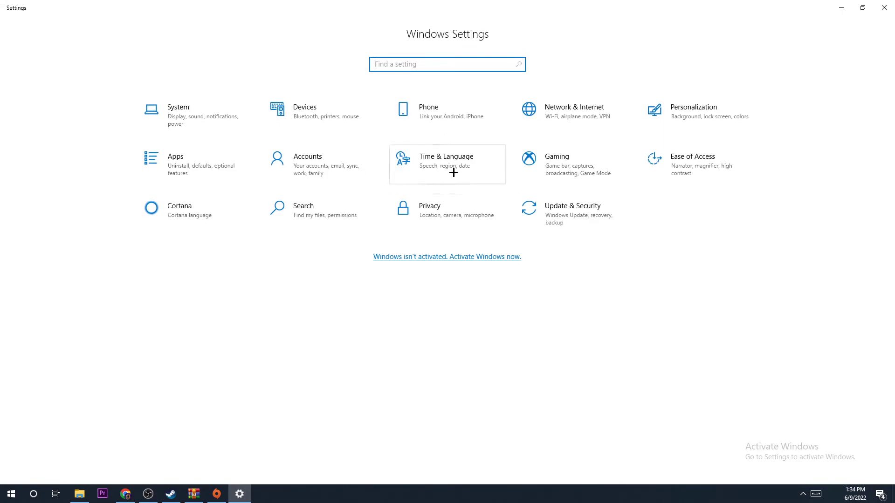
View Windows Update, close Settings, and move the NVIDIA 512.77 driver icon up a row on the desktop.
click(572, 209)
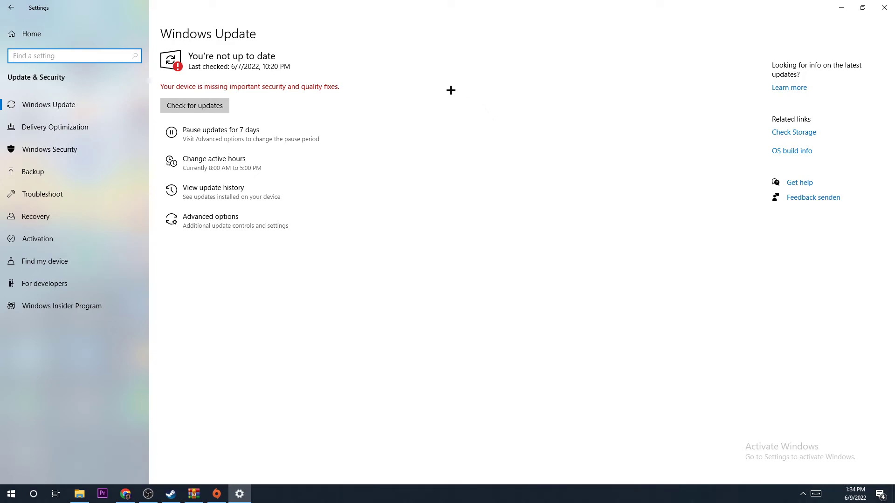
click(884, 7)
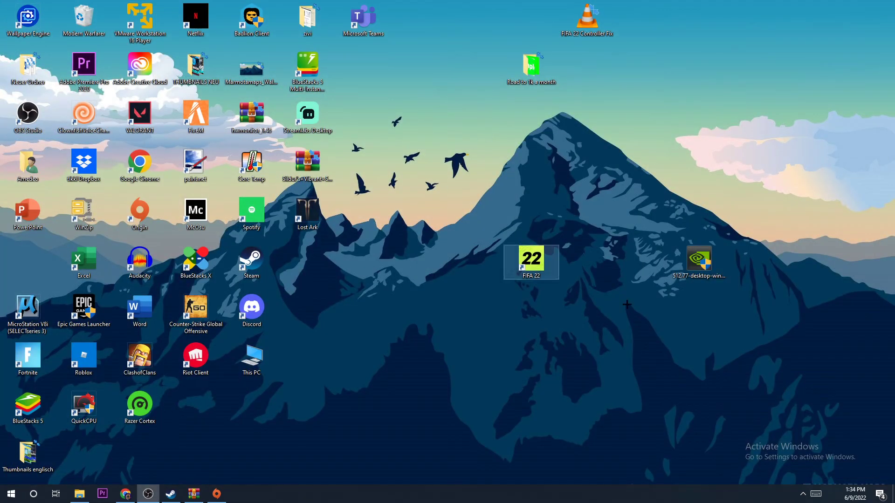
drag(685, 250, 699, 266)
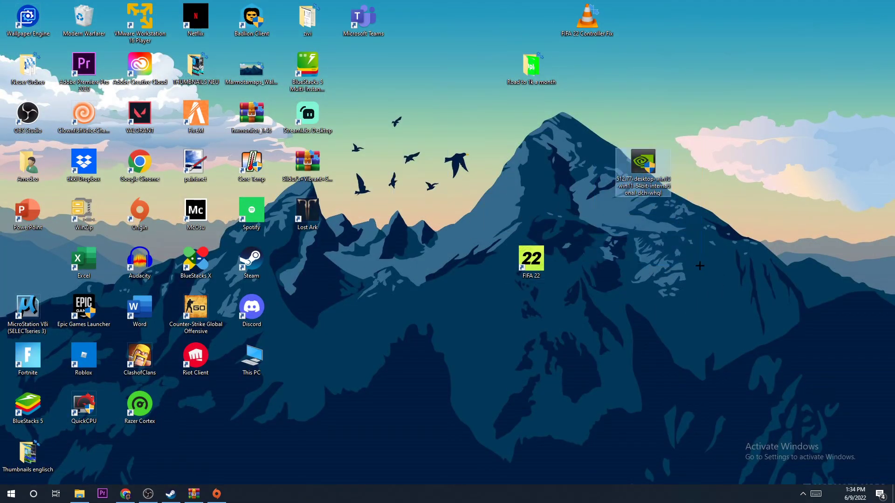
drag(646, 161, 712, 240)
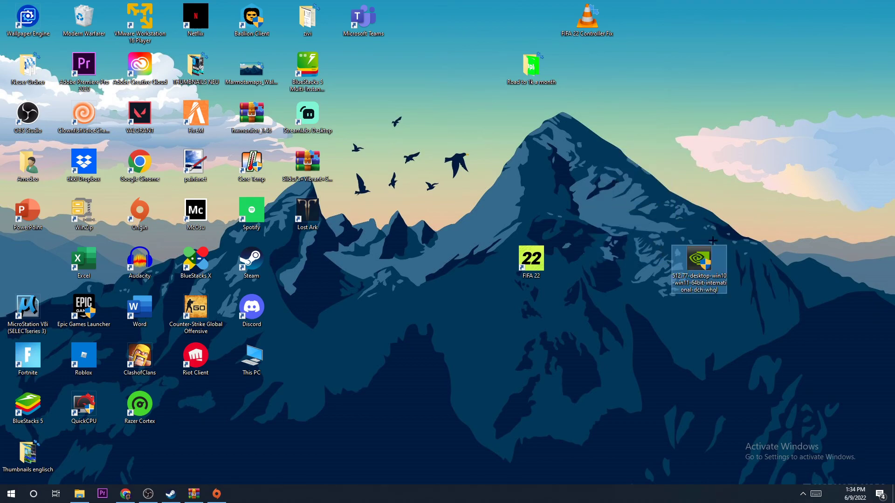
drag(677, 271, 658, 186)
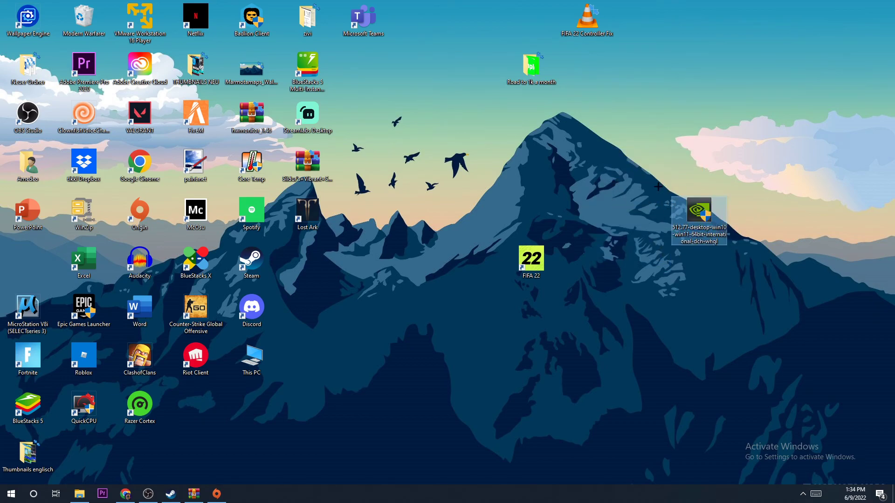
click(658, 187)
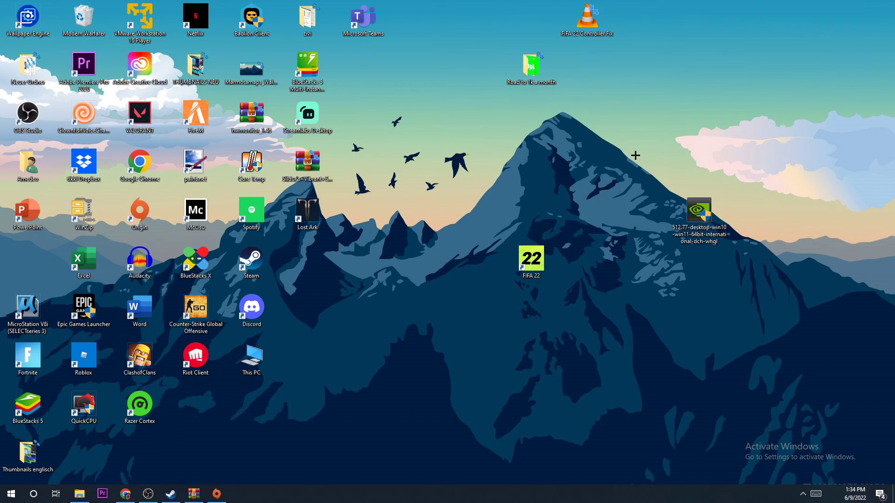
drag(628, 164, 721, 294)
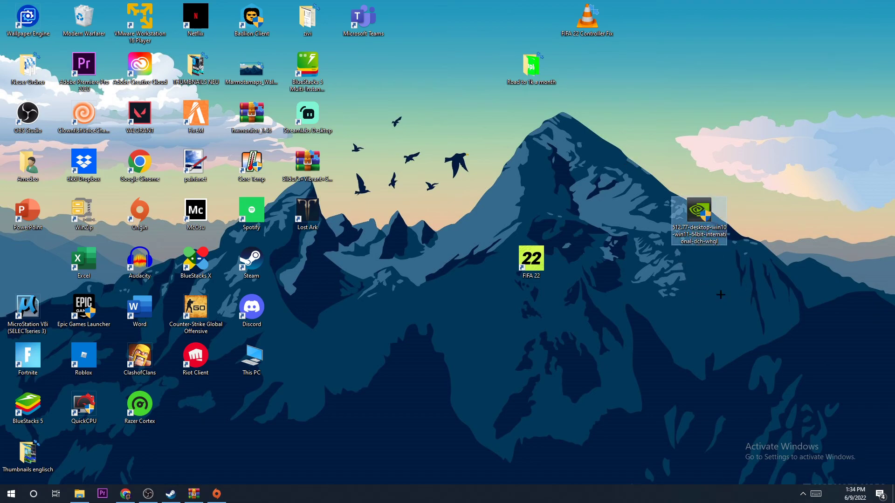
click(637, 153)
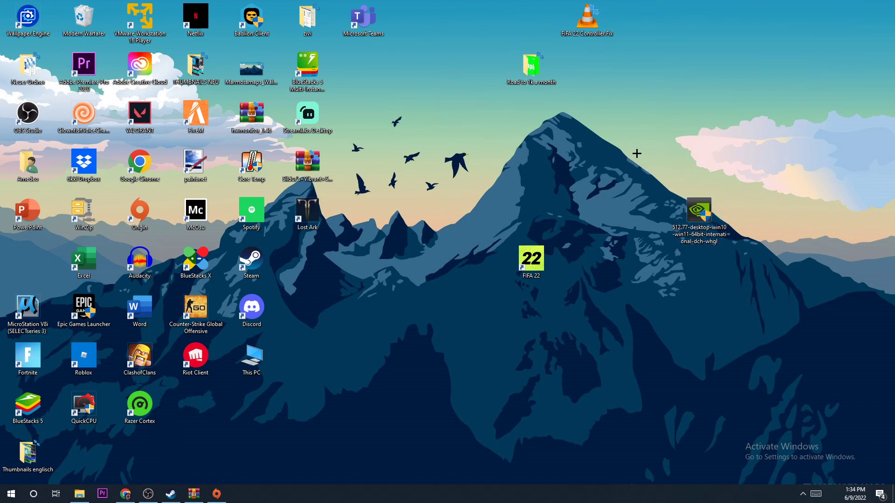
right_click(405, 500)
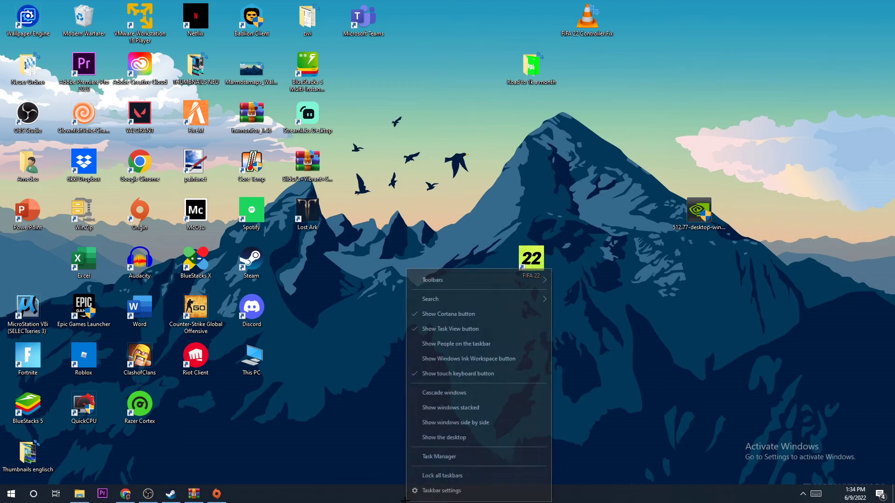
click(470, 459)
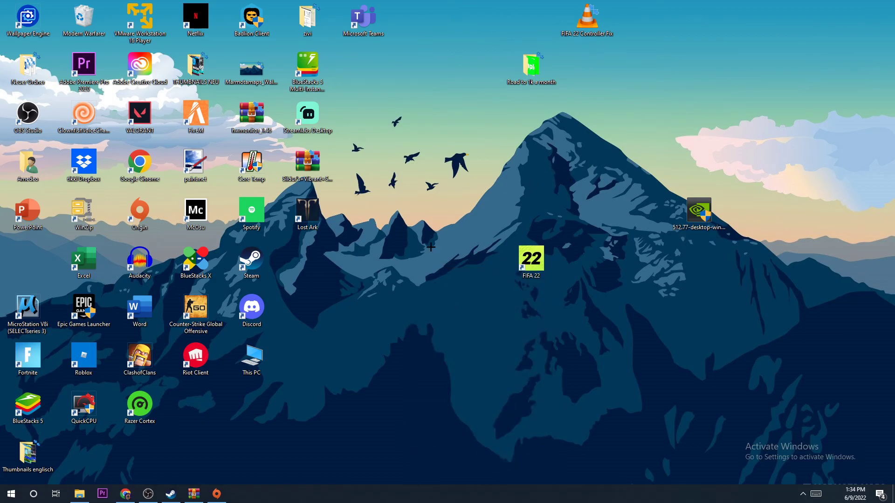
double_click(203, 35)
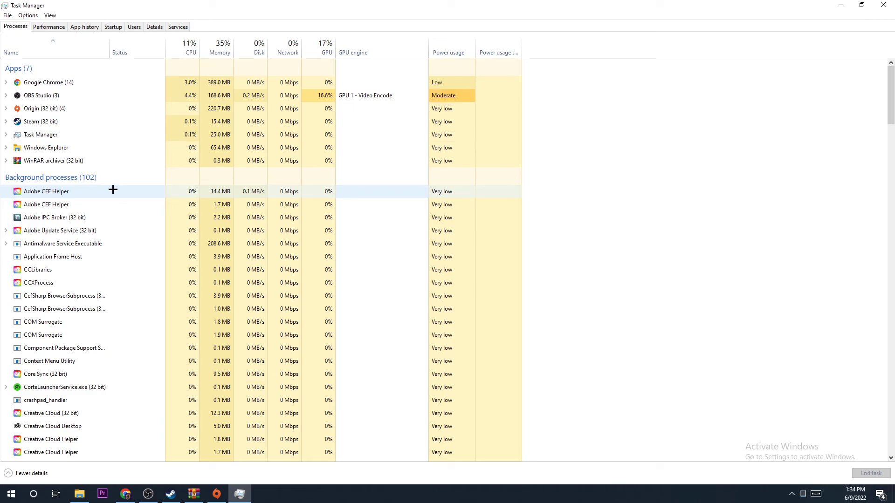
click(113, 26)
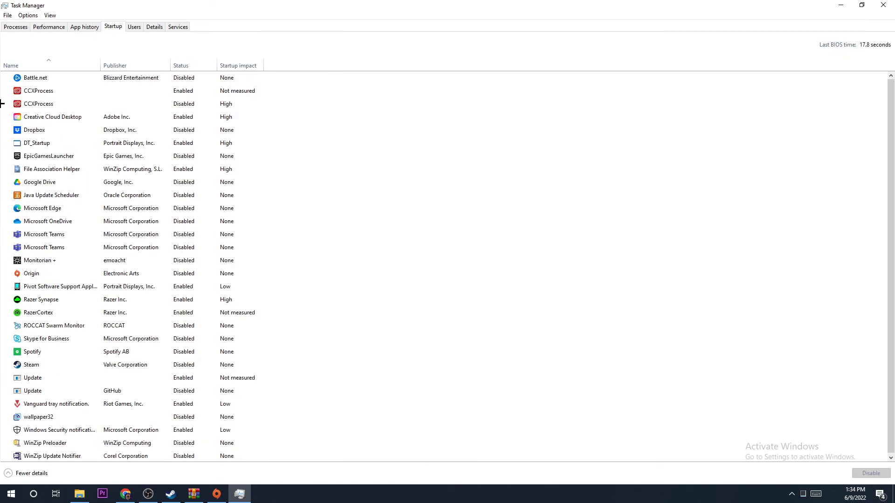
click(15, 27)
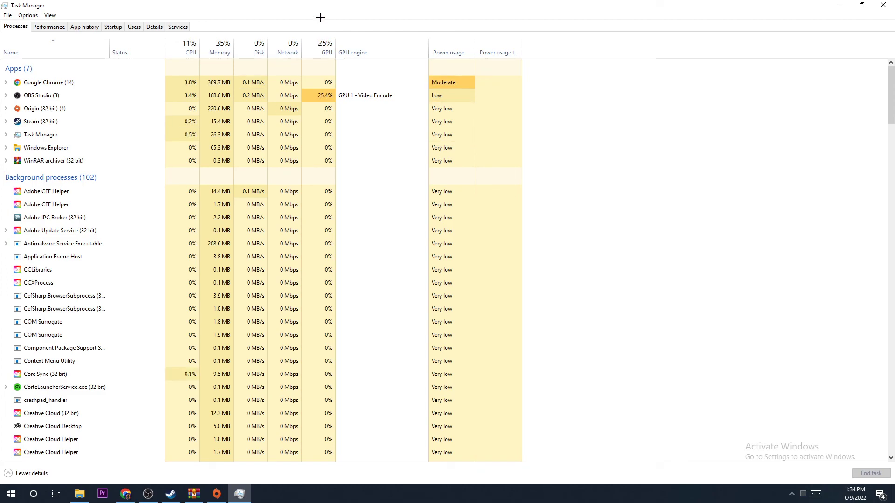
drag(320, 17, 170, 87)
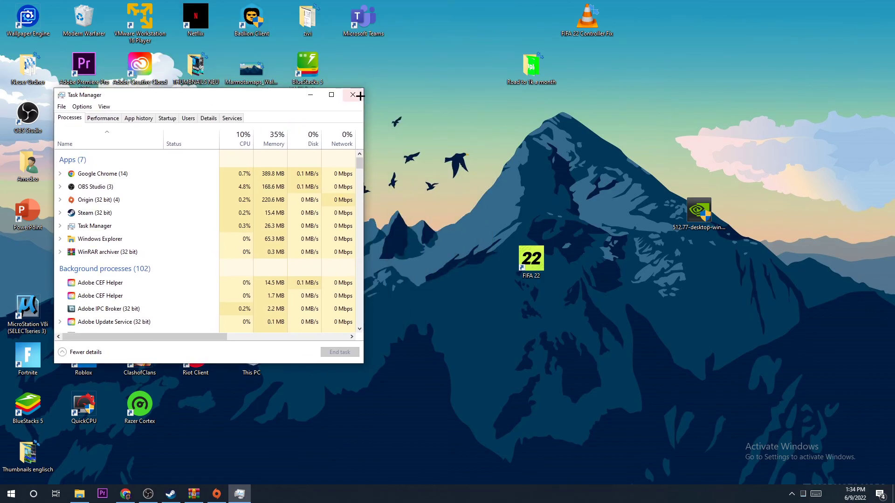
click(366, 89)
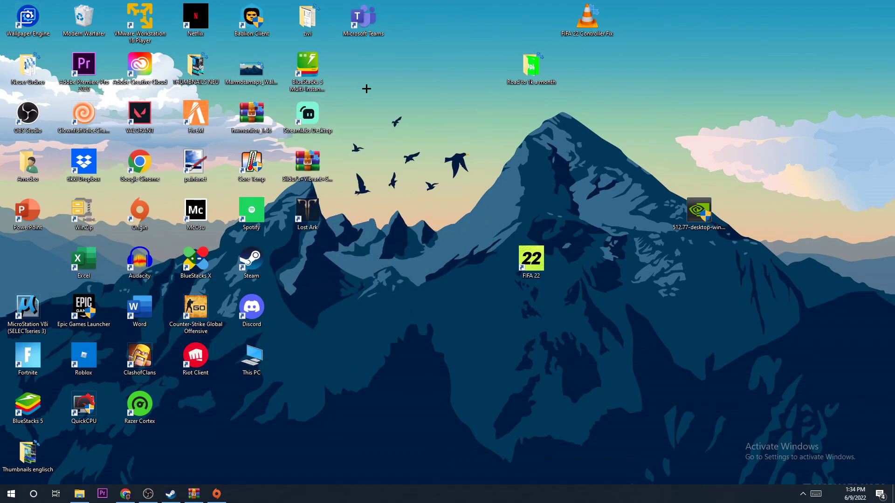